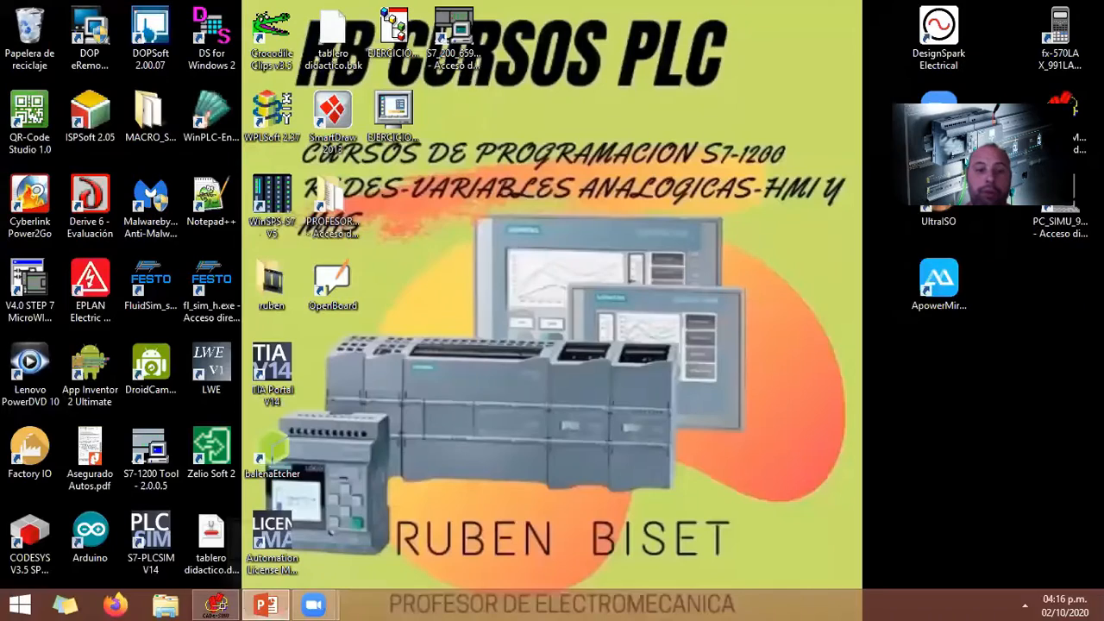
Switch to CADe_SIMU and place a copy of the PULSADORES label above the B0 block of the logic diagram
left_click(266, 606)
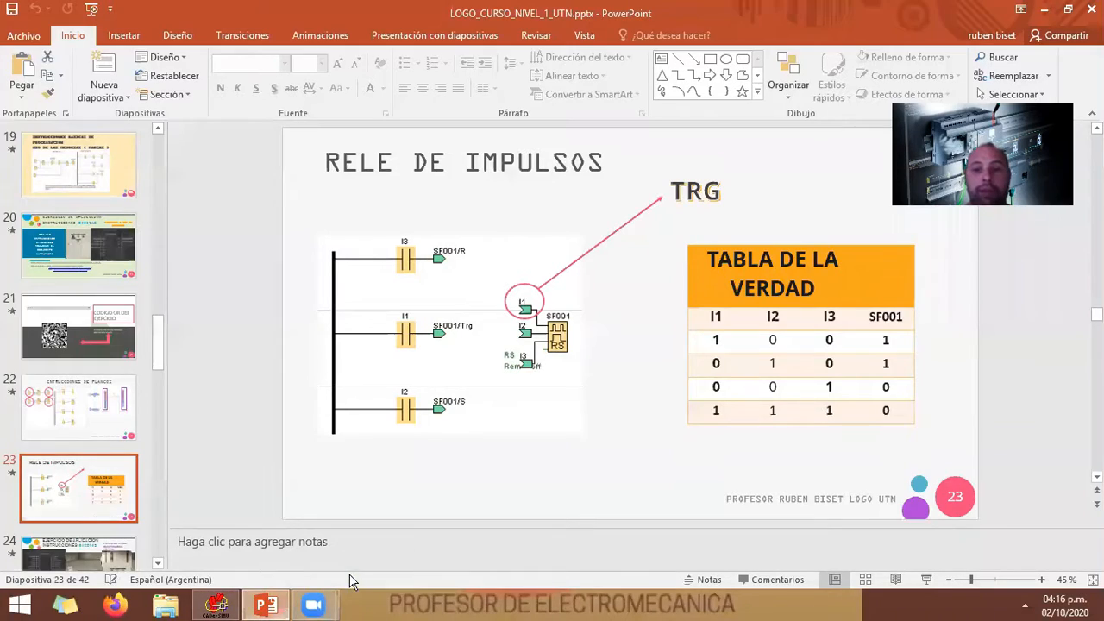
left_click(229, 609)
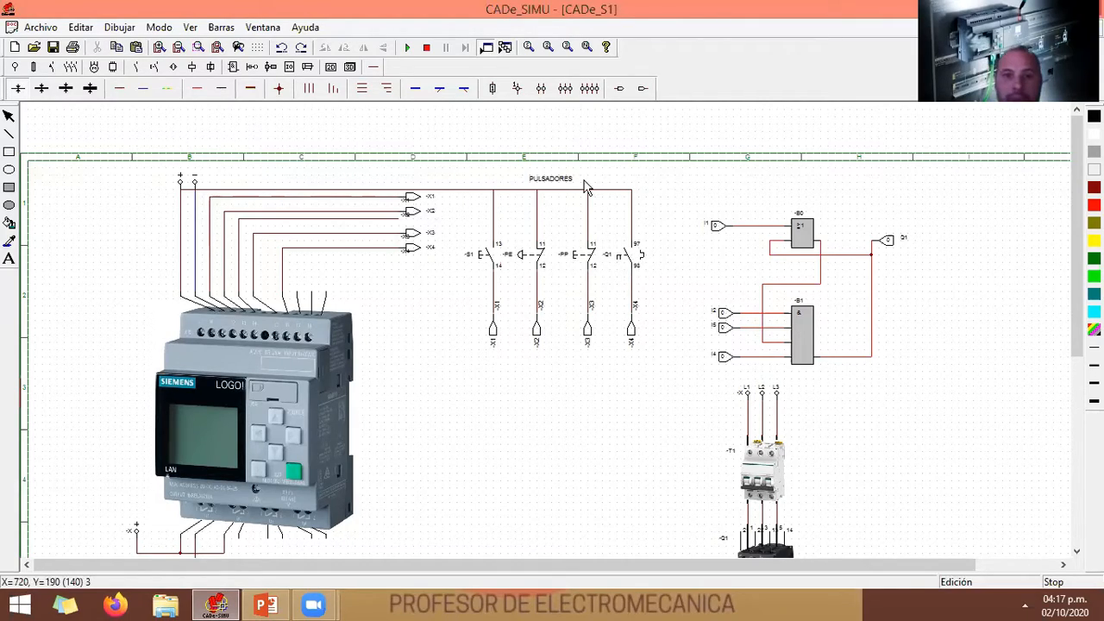
left_click(555, 184)
left_click(554, 184)
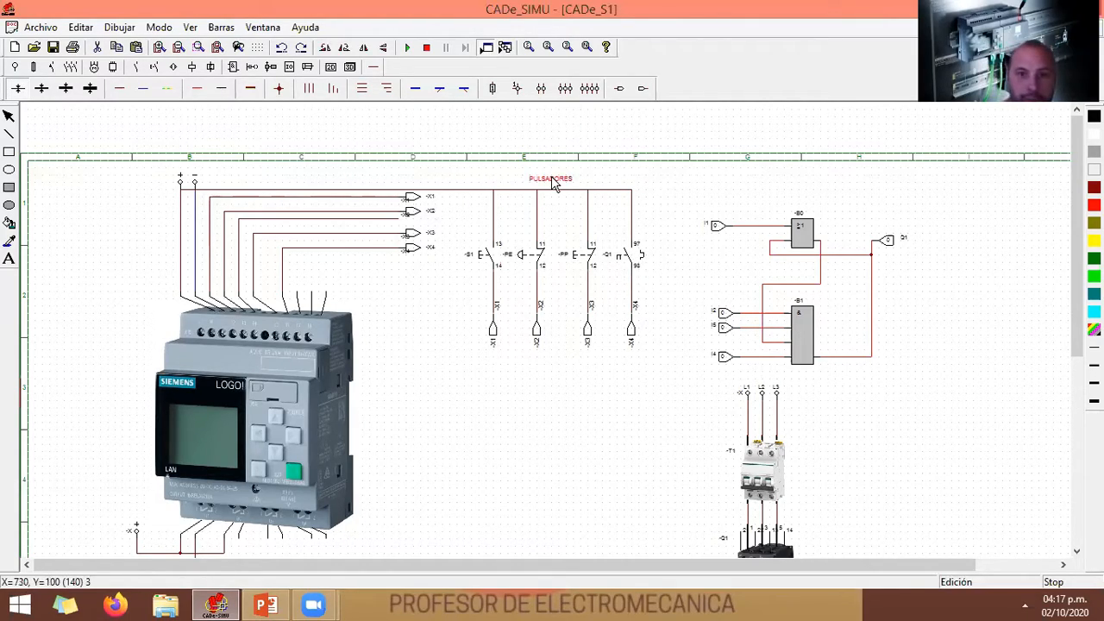
key("ctrl+v")
left_click_drag(36, 106, 798, 207)
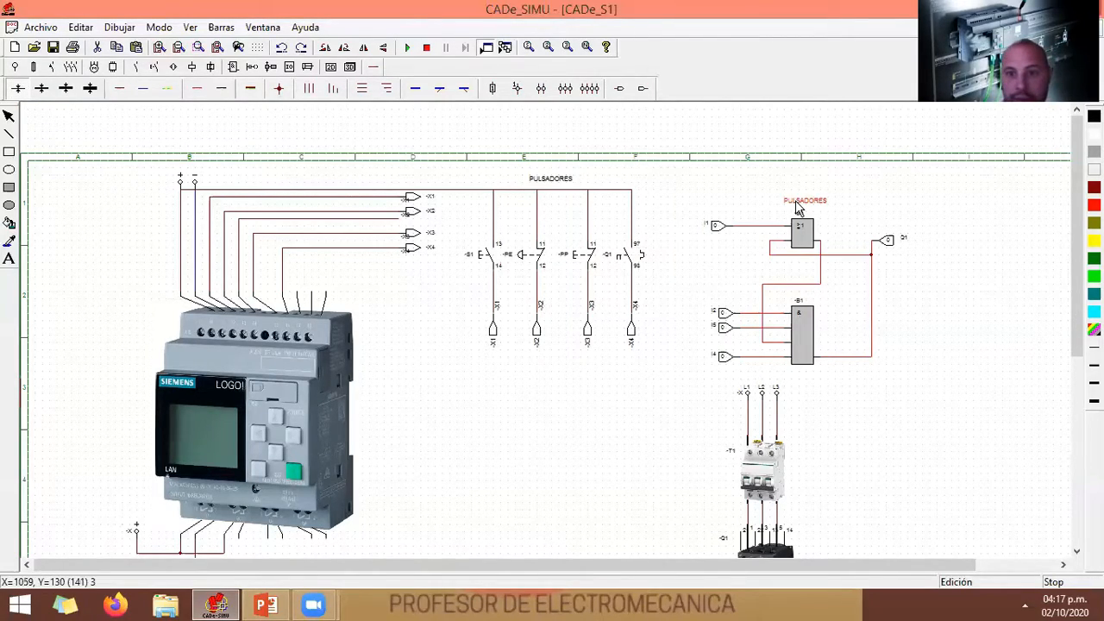
Change the text of the copied label above the B0 block to LOGICA FUP
double_click(798, 207)
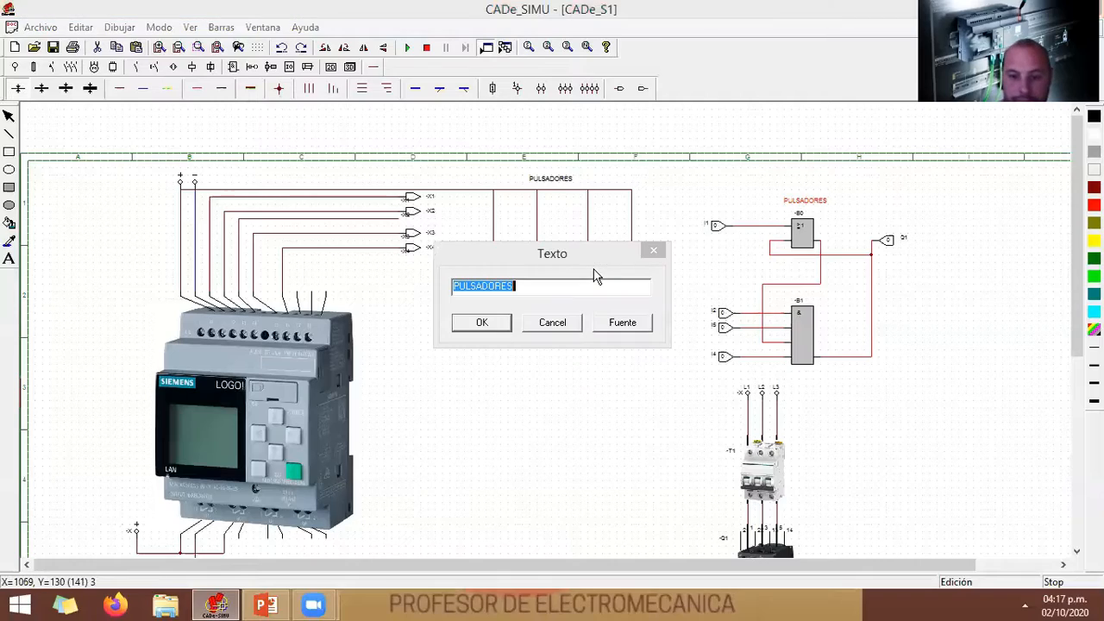
type("LOGICA")
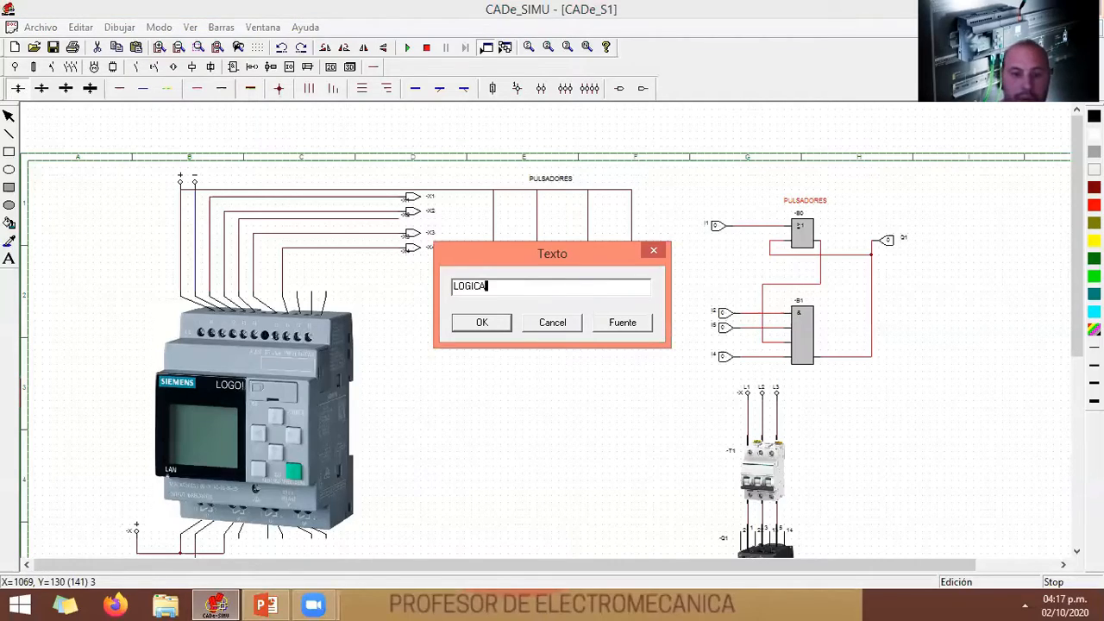
type(" FUP")
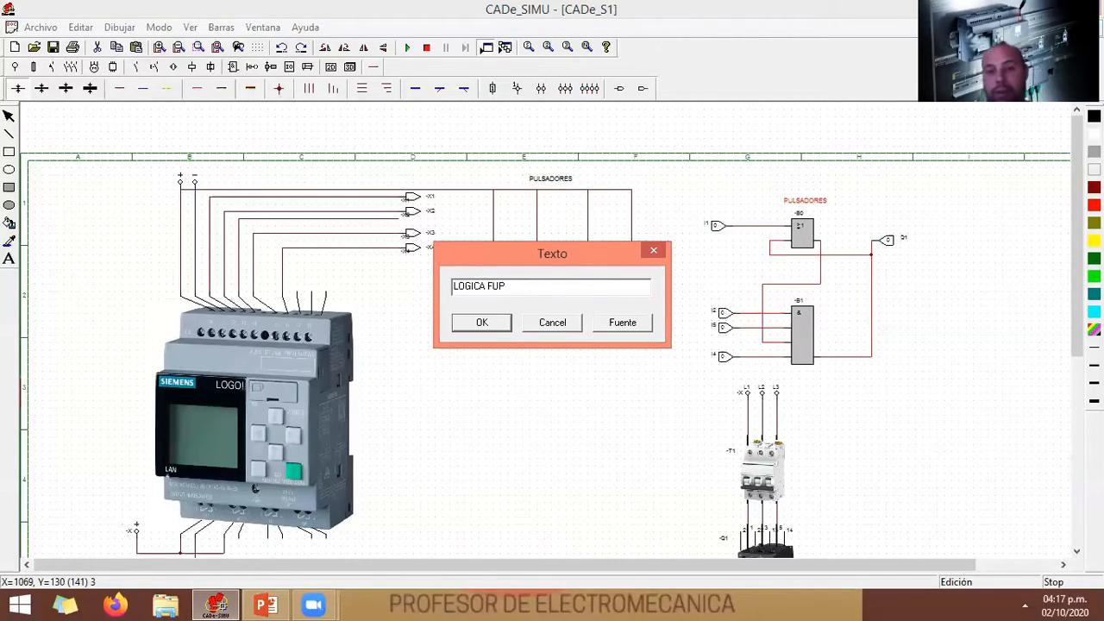
key("Return")
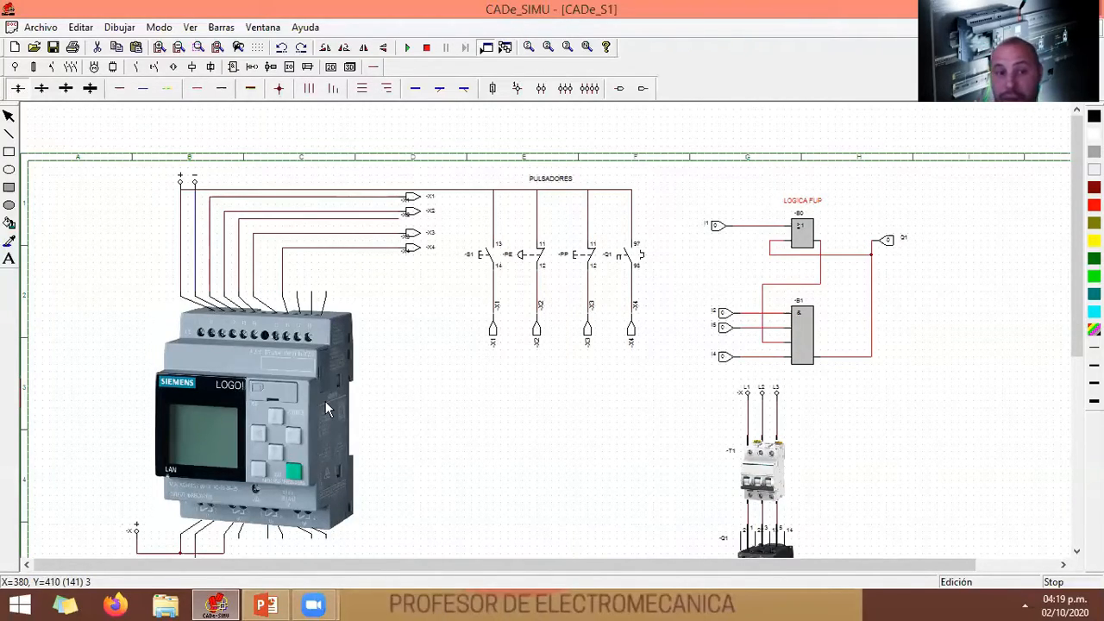
Examine the whole circuit, from the LOGO! inputs and pushbuttons down to the breaker, contactor and motor of the power circuit
left_click(1075, 552)
left_click(1075, 553)
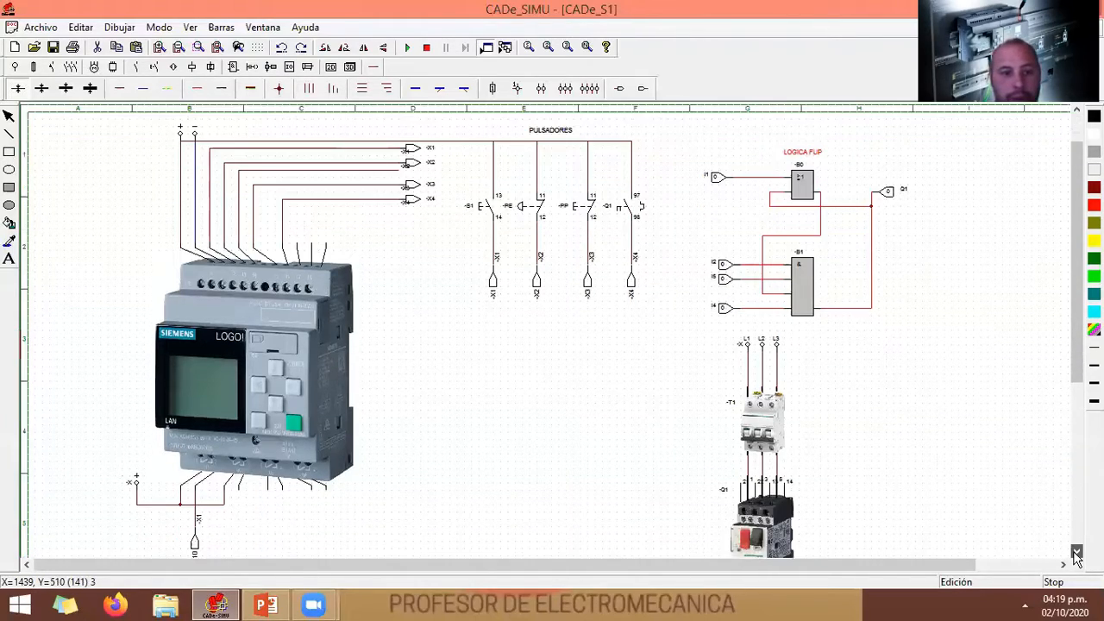
left_click(1076, 553)
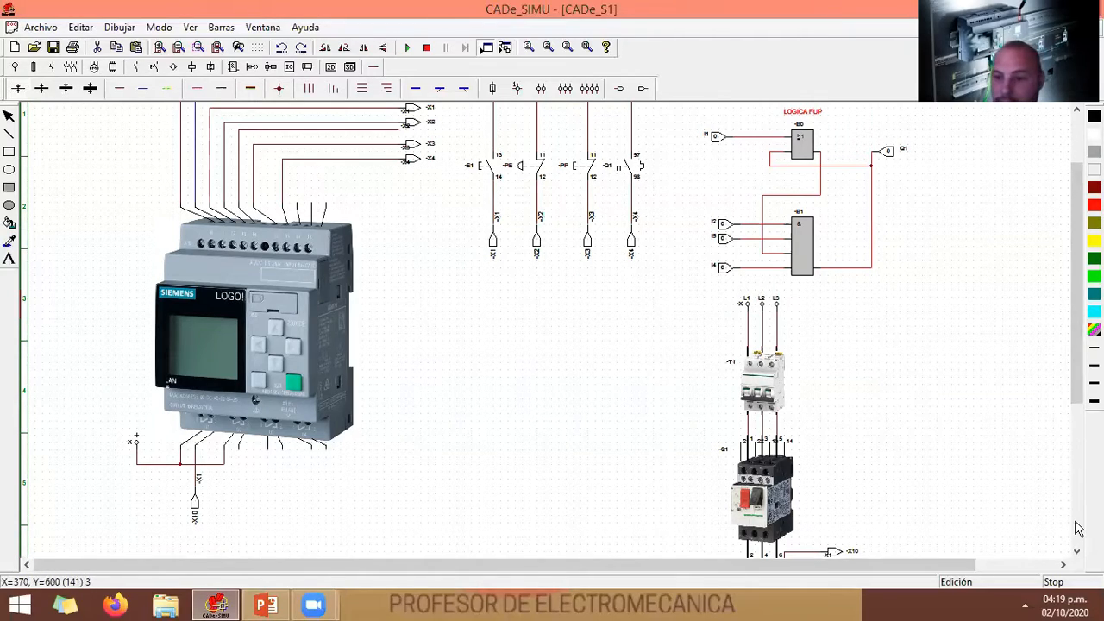
scroll(851, 347, "down", 3)
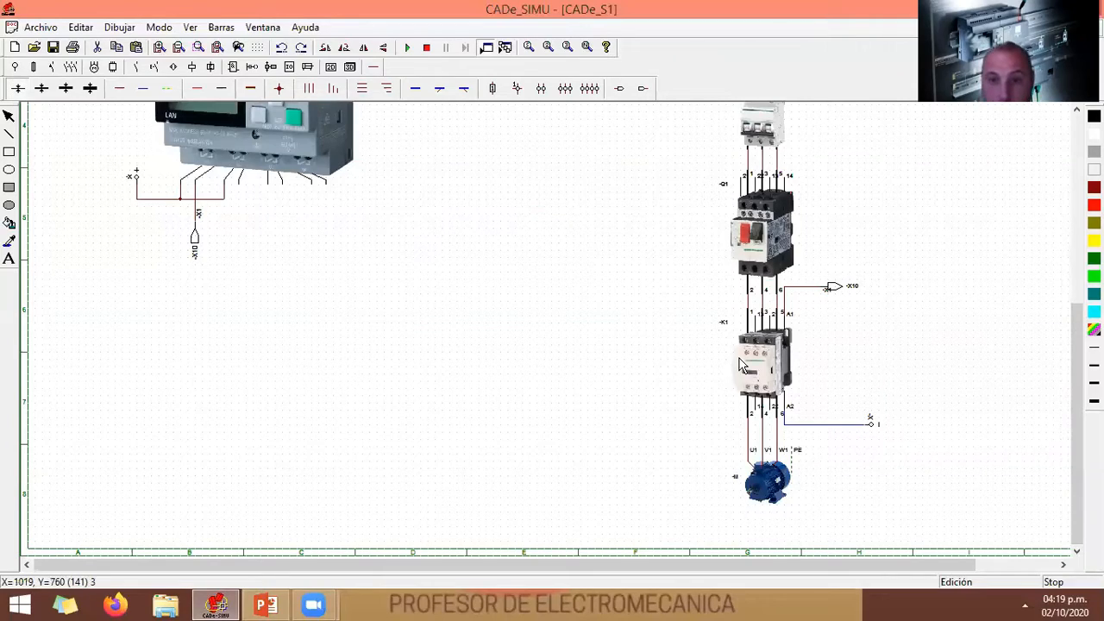
left_click(1079, 159)
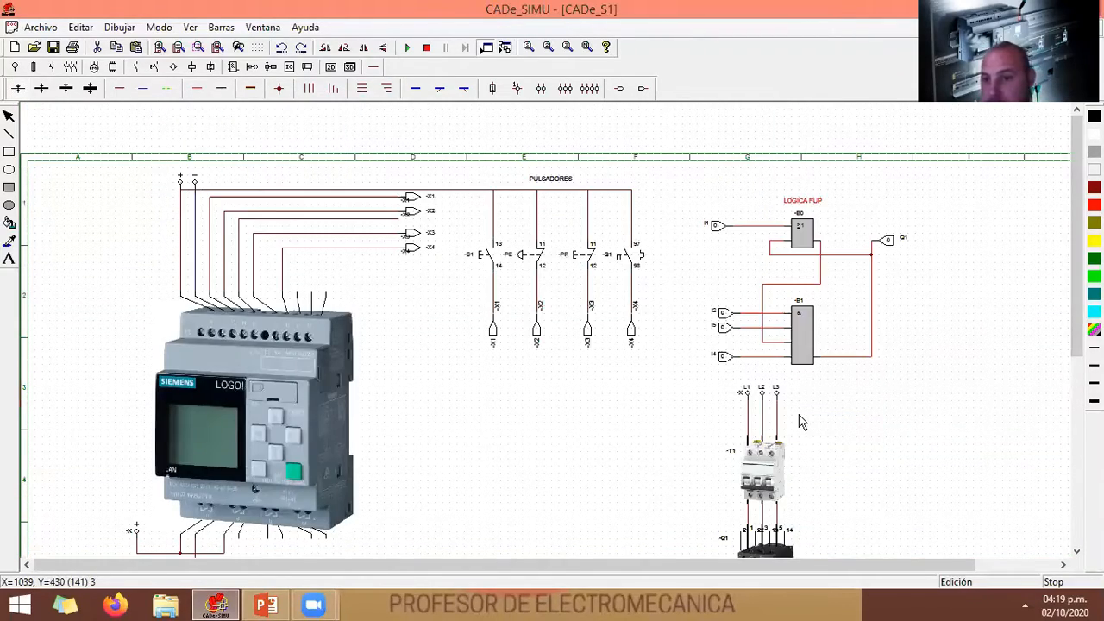
scroll(1082, 561, "down", 1)
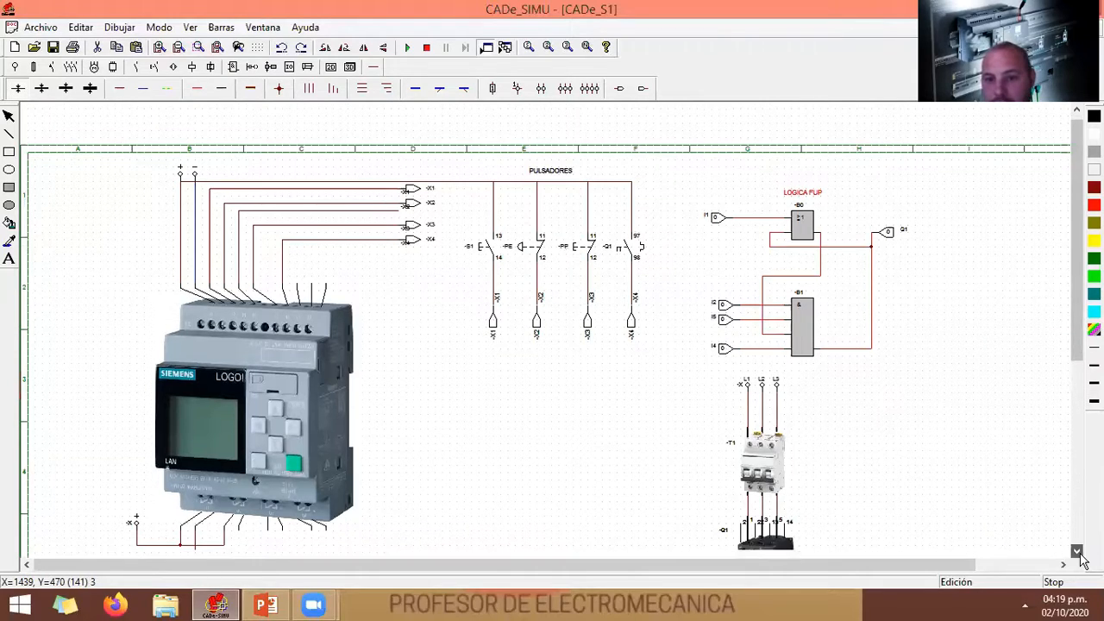
scroll(991, 492, "down", 1)
left_click(1078, 534)
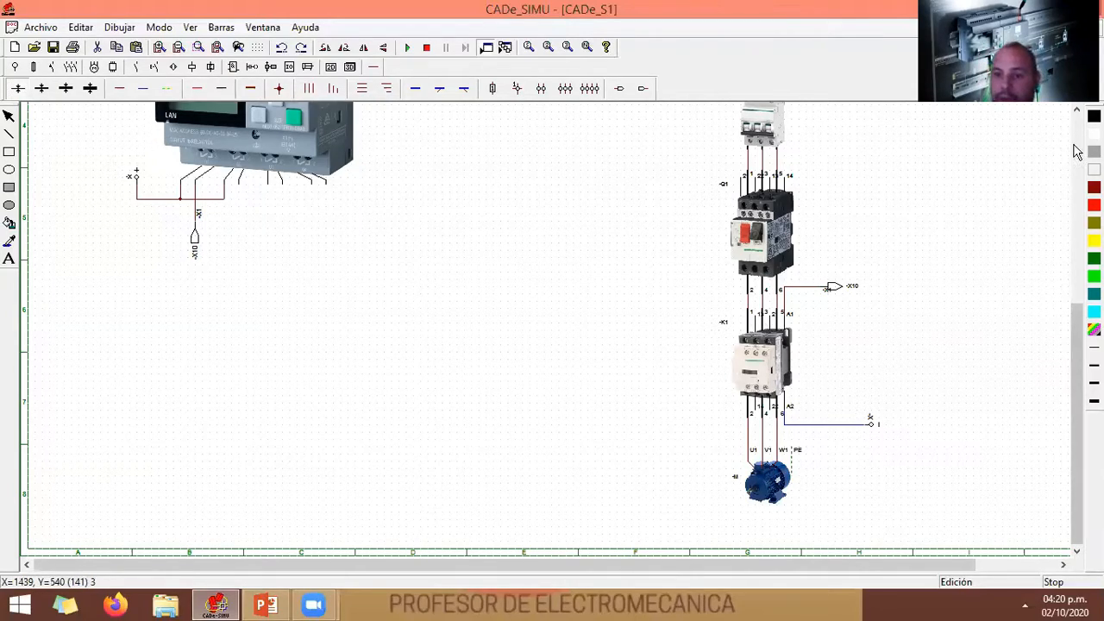
scroll(1029, 280, "up", 5)
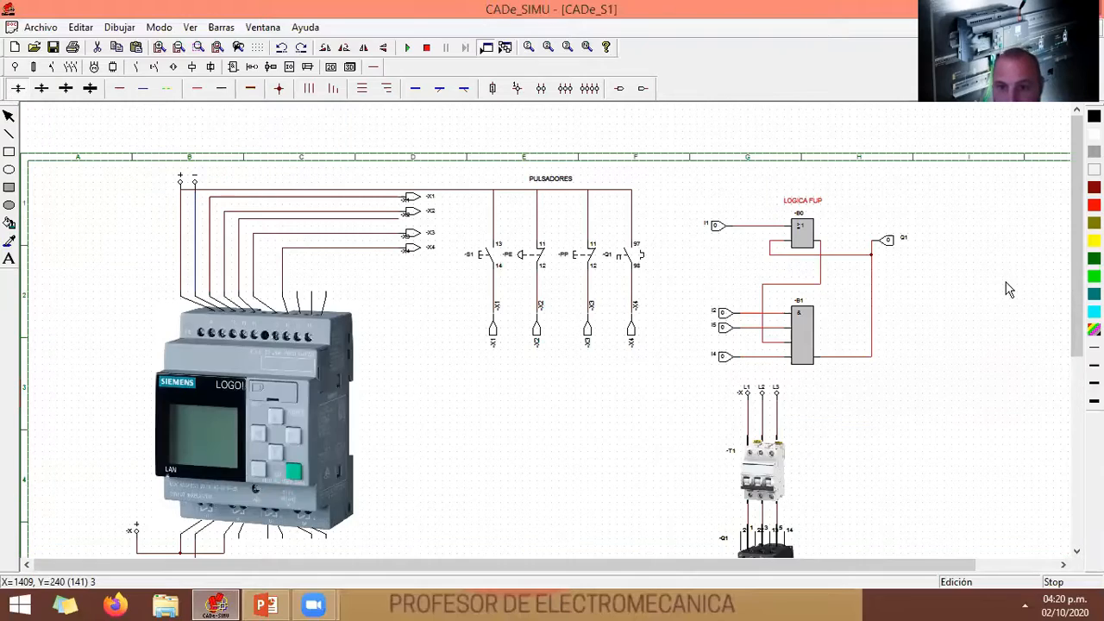
Run the circuit simulation, restart it once, and inspect the LOGICA FUP diagram up close
left_click(408, 49)
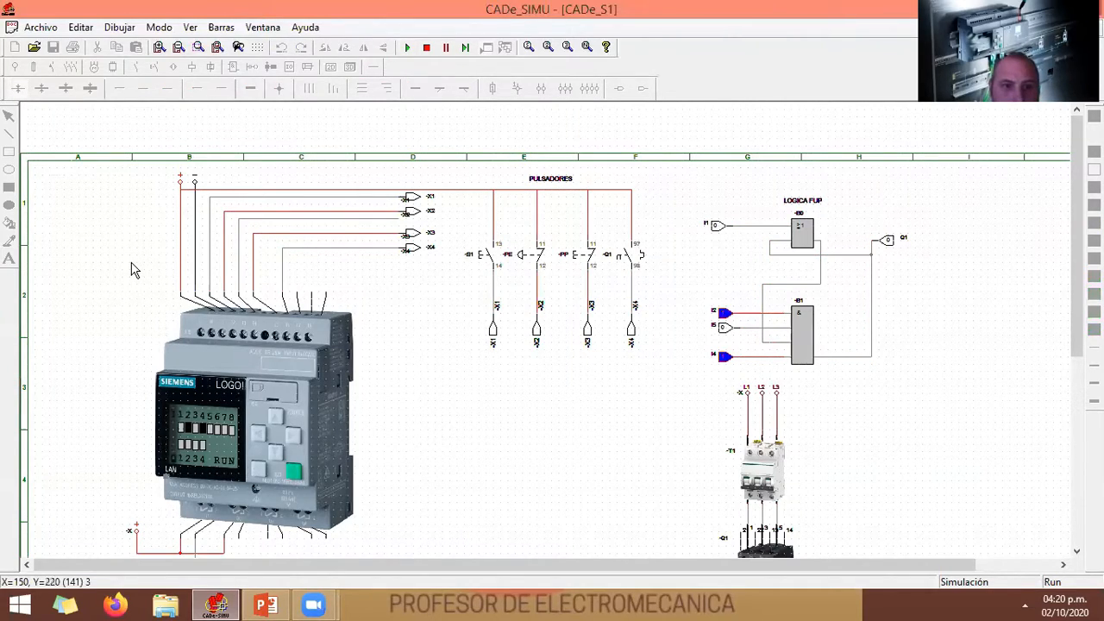
left_click(431, 48)
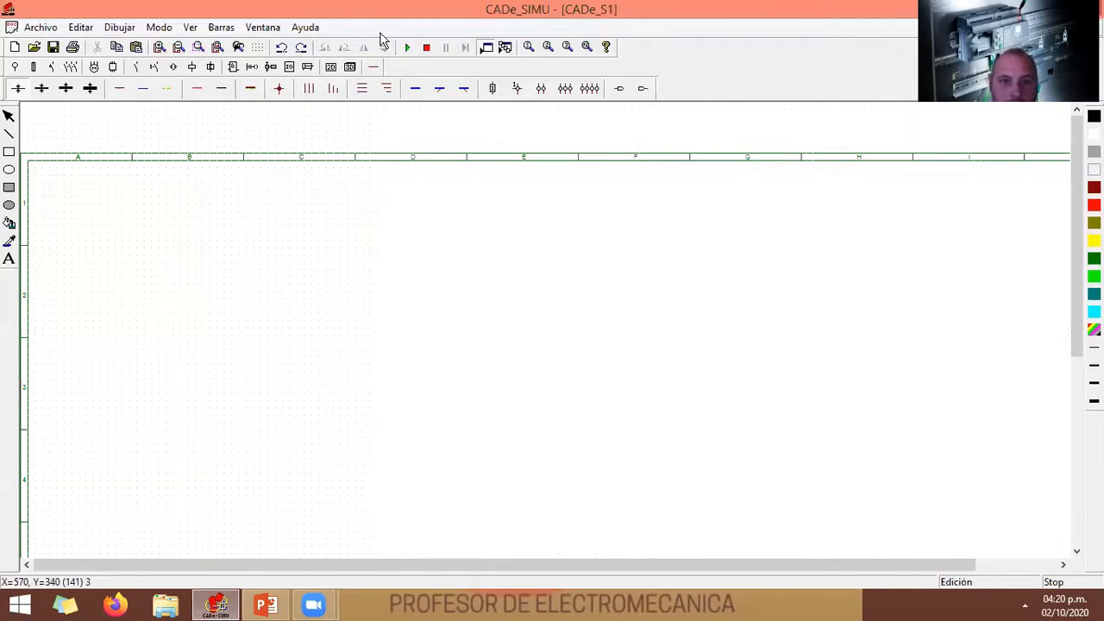
left_click(407, 47)
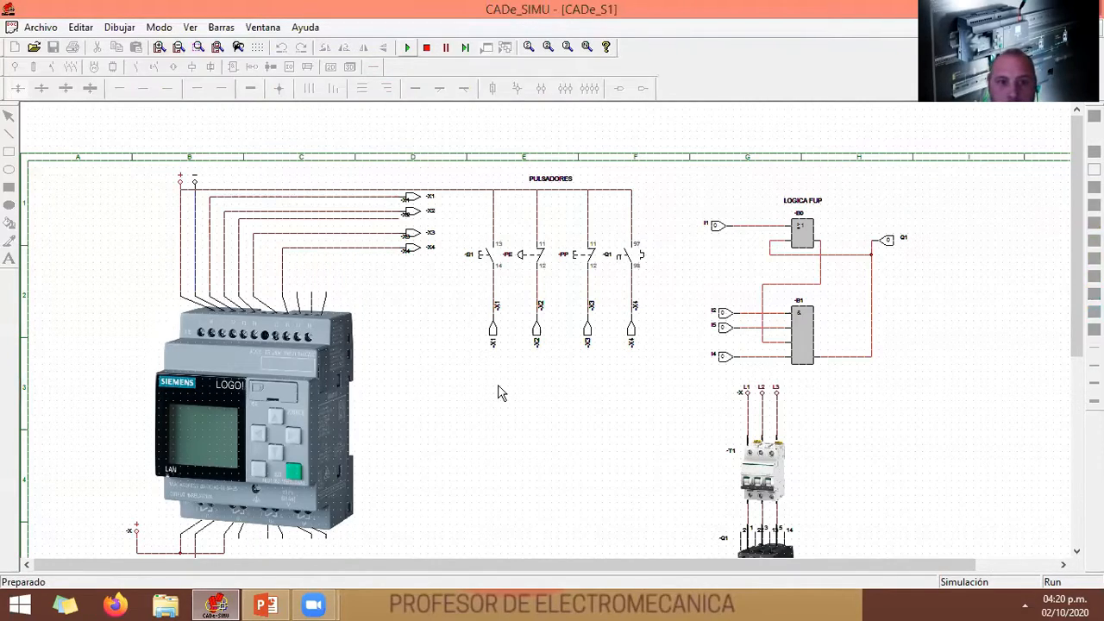
left_click(1077, 552)
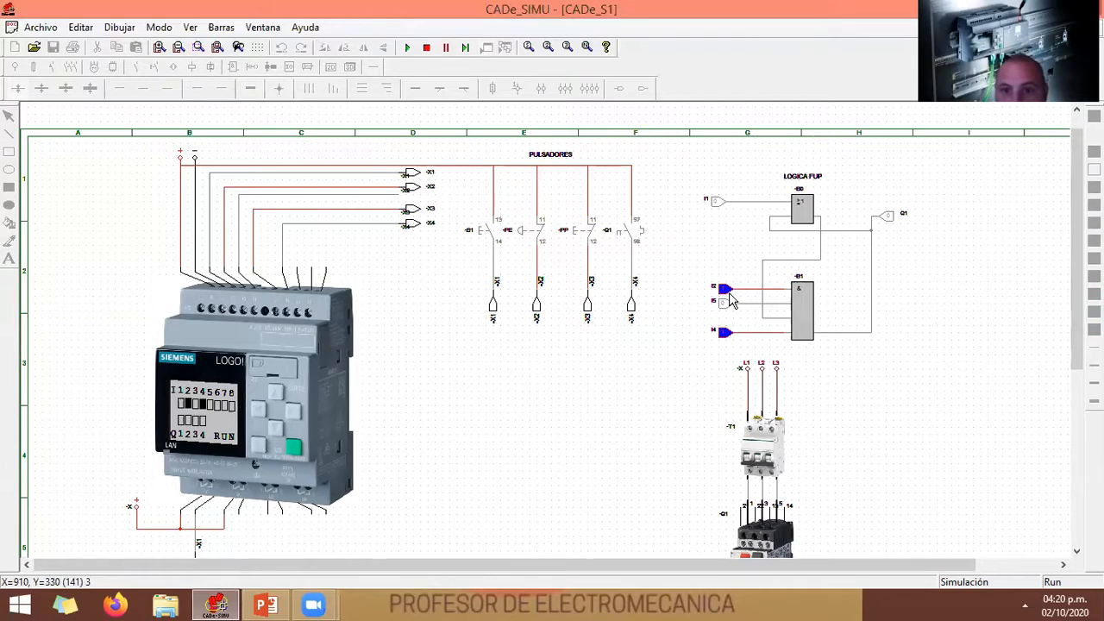
left_click(159, 47)
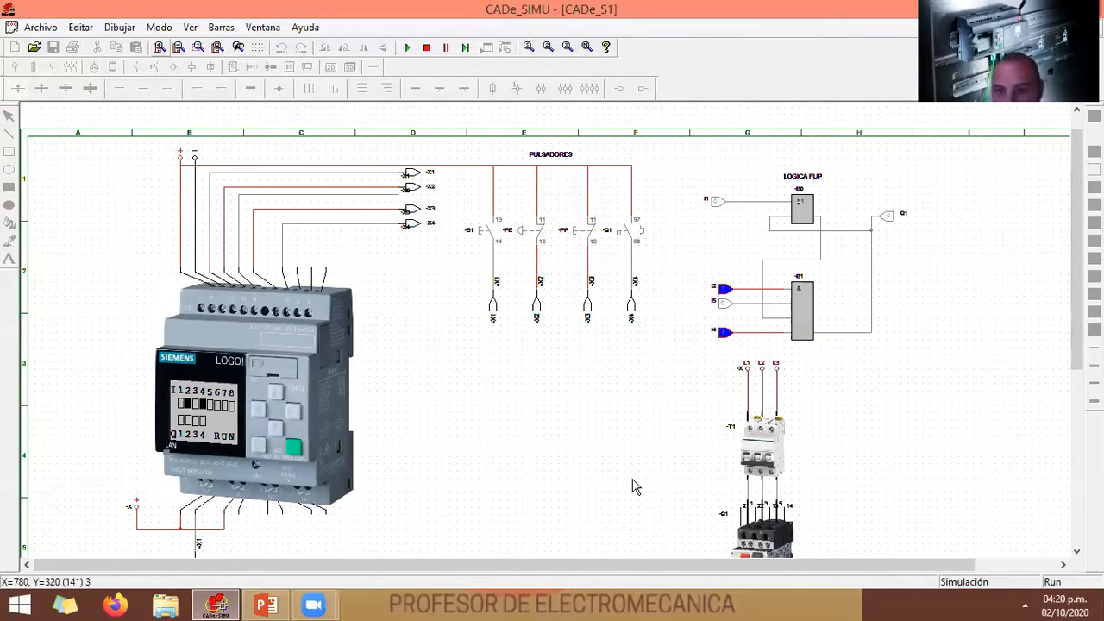
left_click(900, 568)
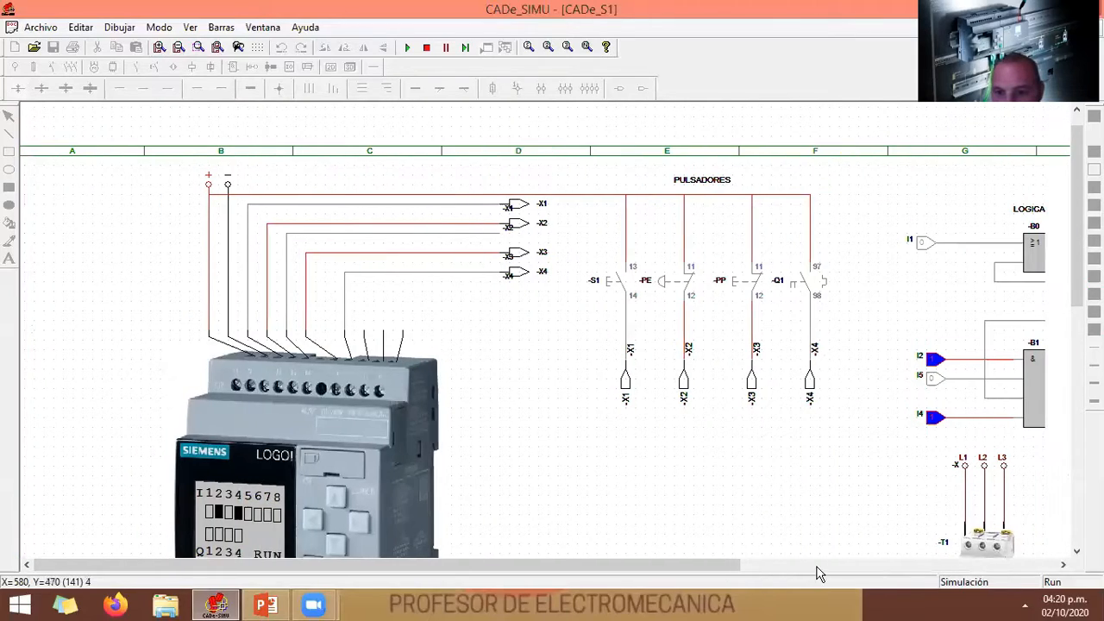
left_click(978, 567)
left_click_drag(978, 572, 1021, 561)
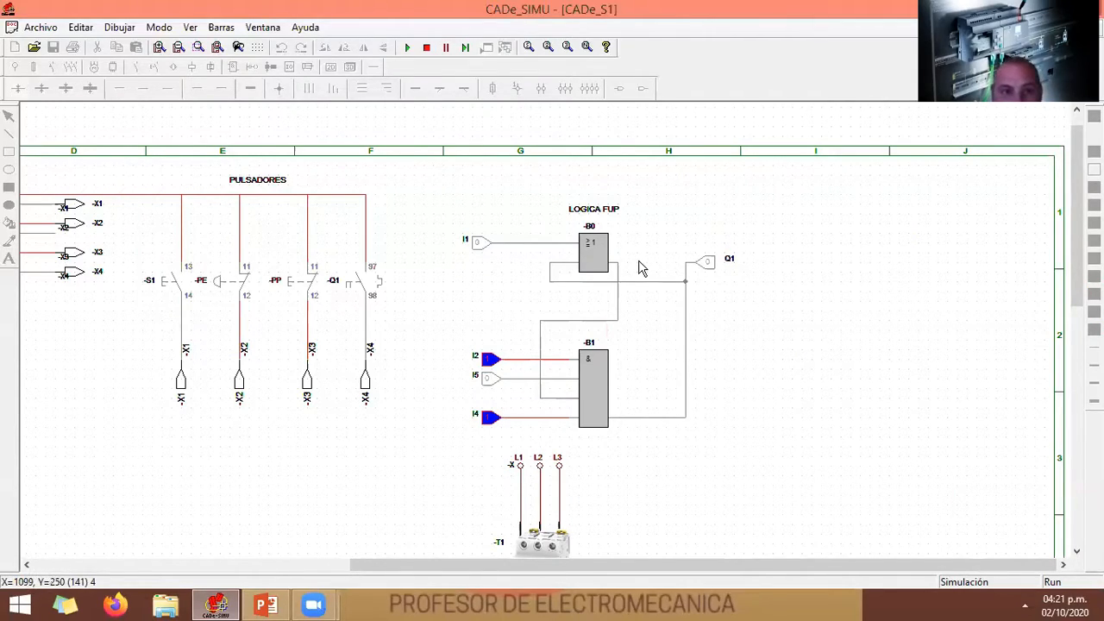
Close the three-pole circuit breaker T1 in the motor power circuit
left_click(181, 48)
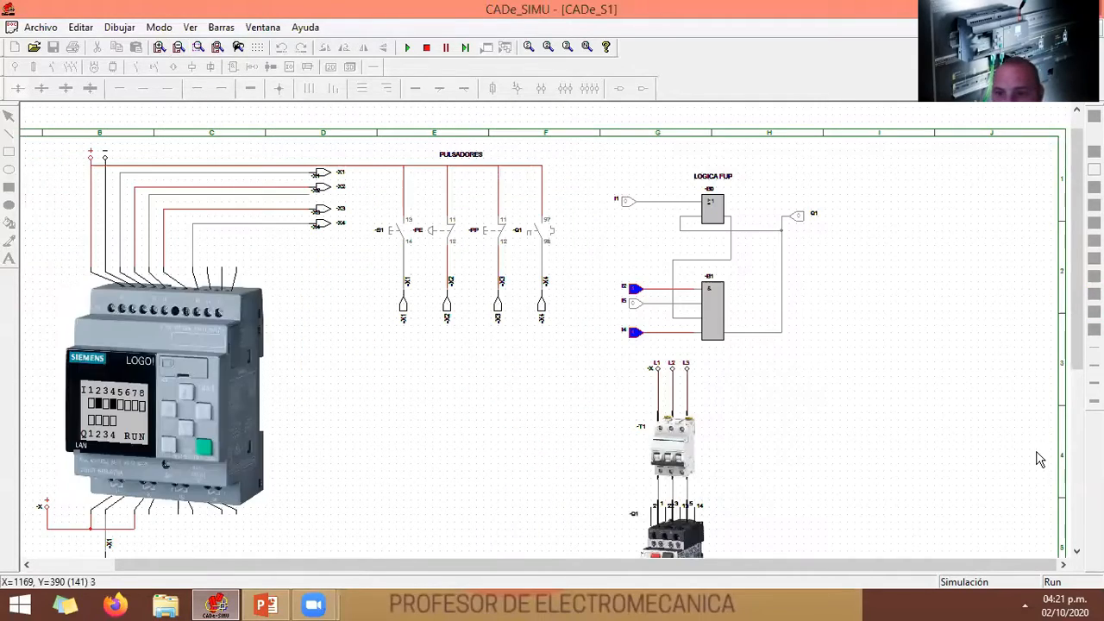
left_click(1078, 449)
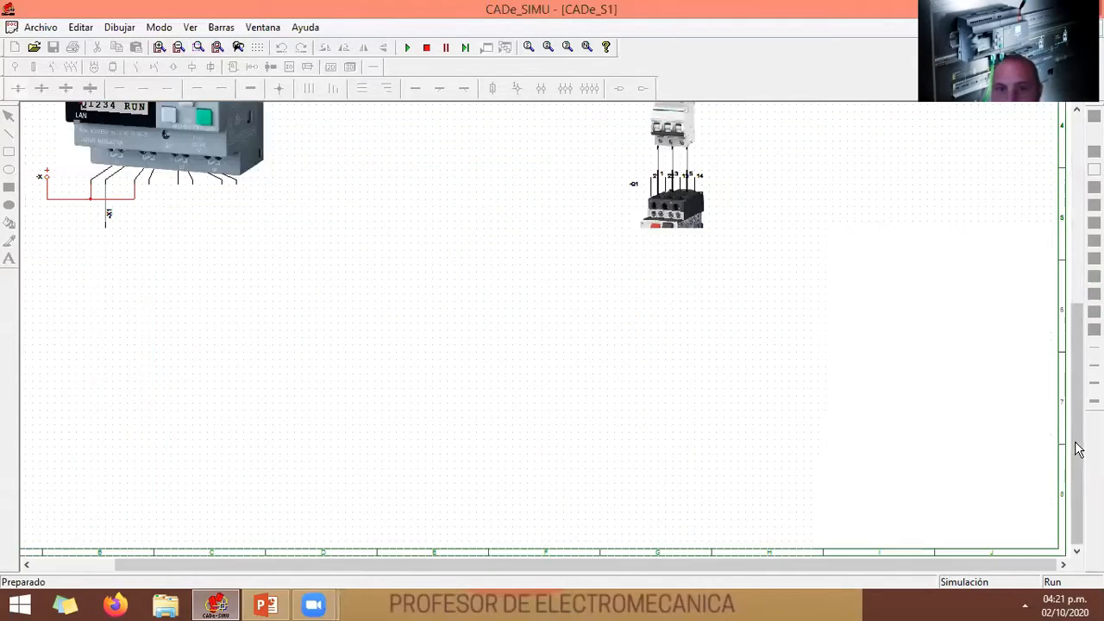
left_click(158, 50)
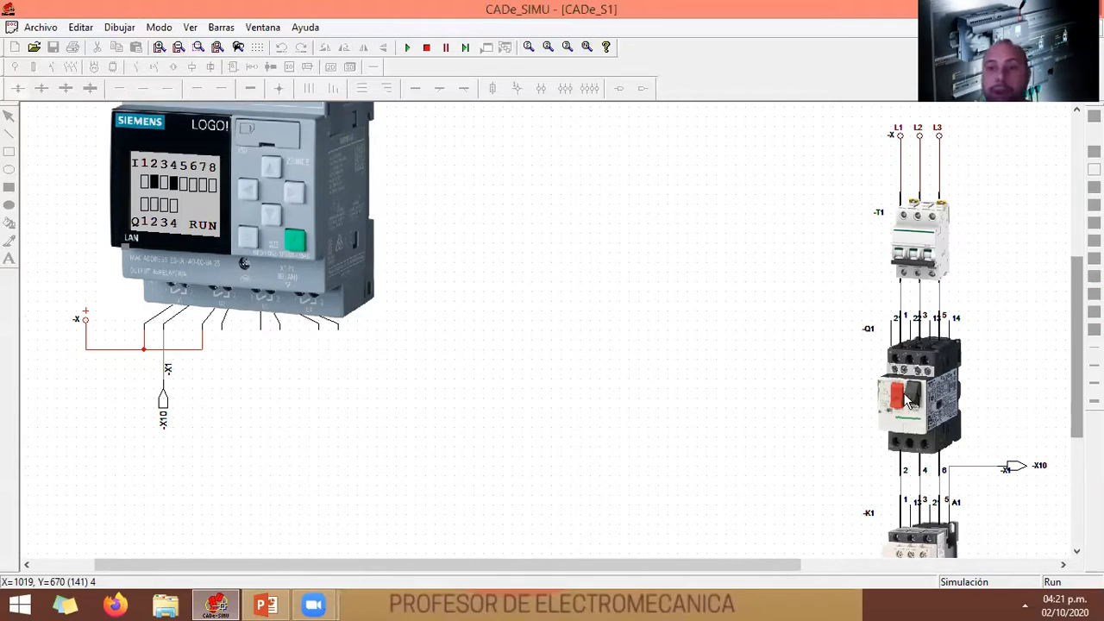
left_click(910, 260)
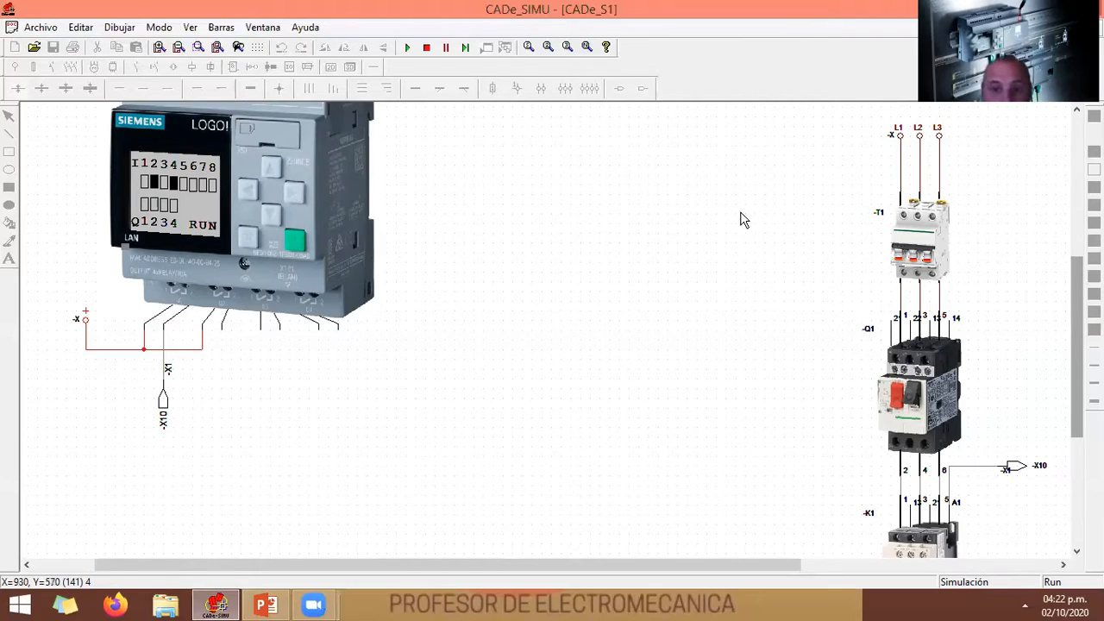
Switch the motor protection breaker Q1 on, off and on again in the running simulation
left_click(920, 404)
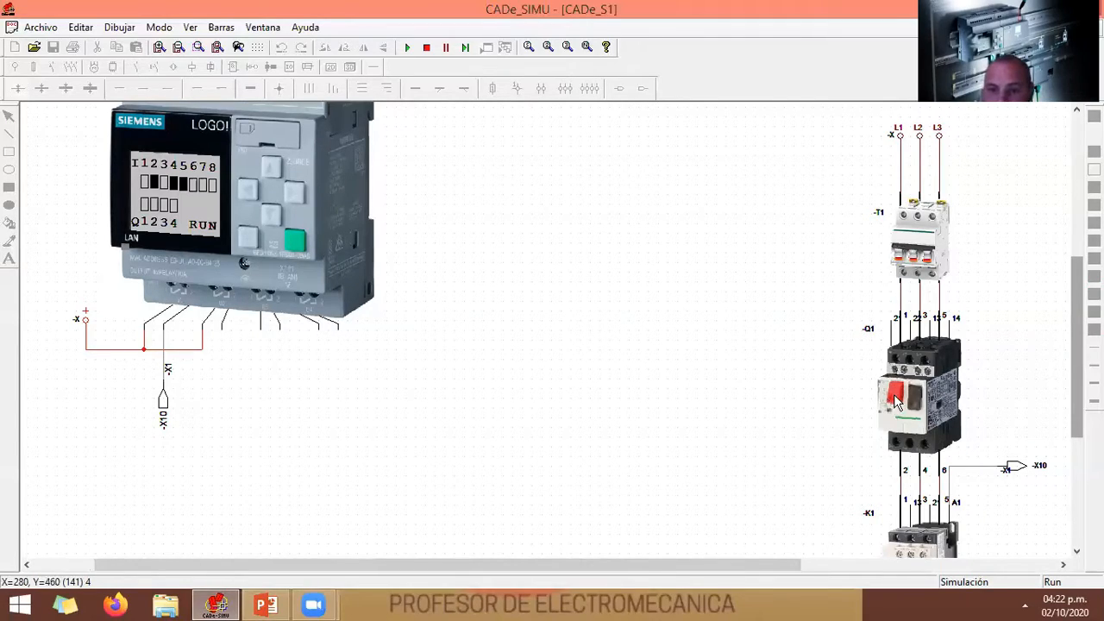
left_click(920, 405)
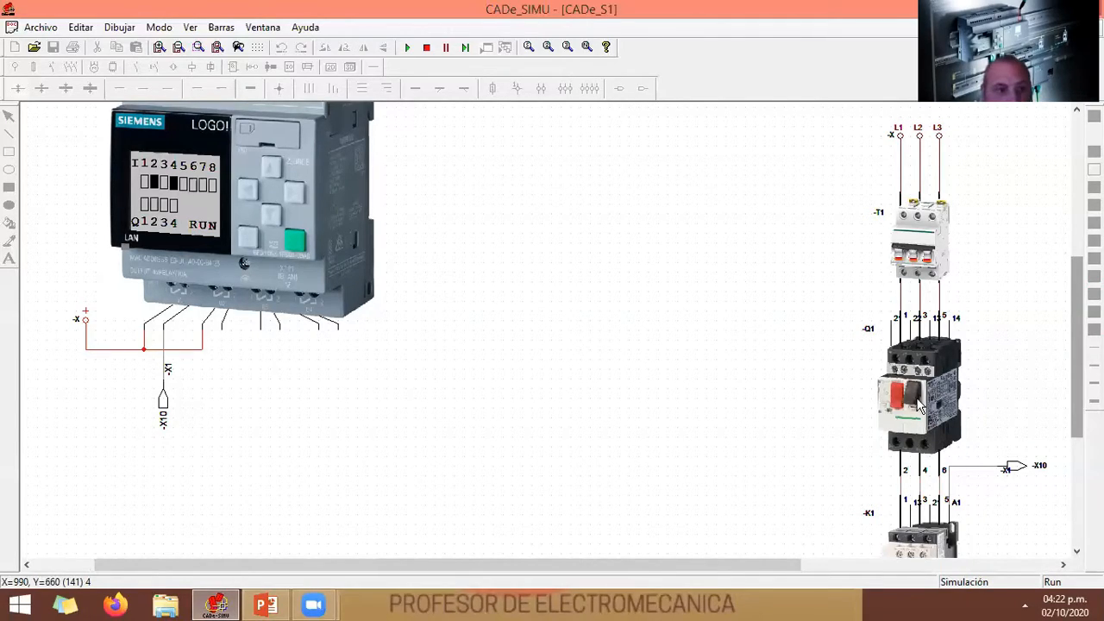
left_click(920, 405)
scroll(857, 350, "up", 5)
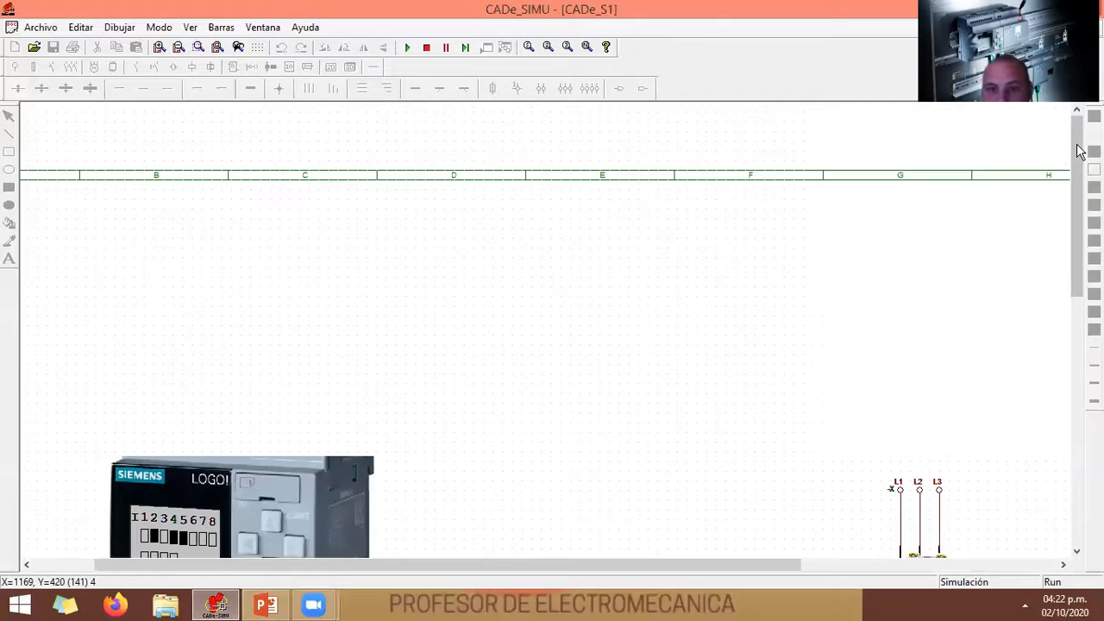